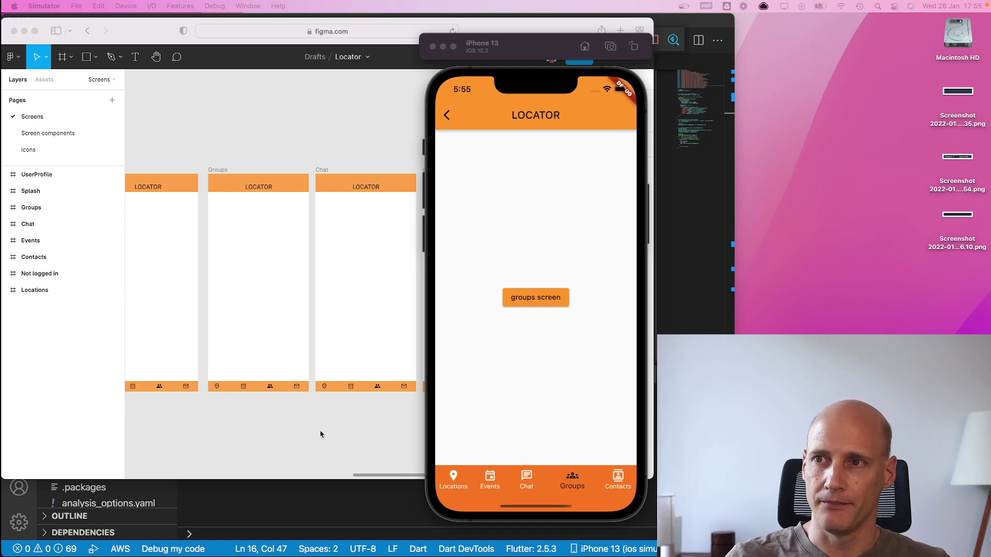
# Bring the Figma Locator screen mockups (Events, Groups, Chat) to the front
pyautogui.click(159, 28)
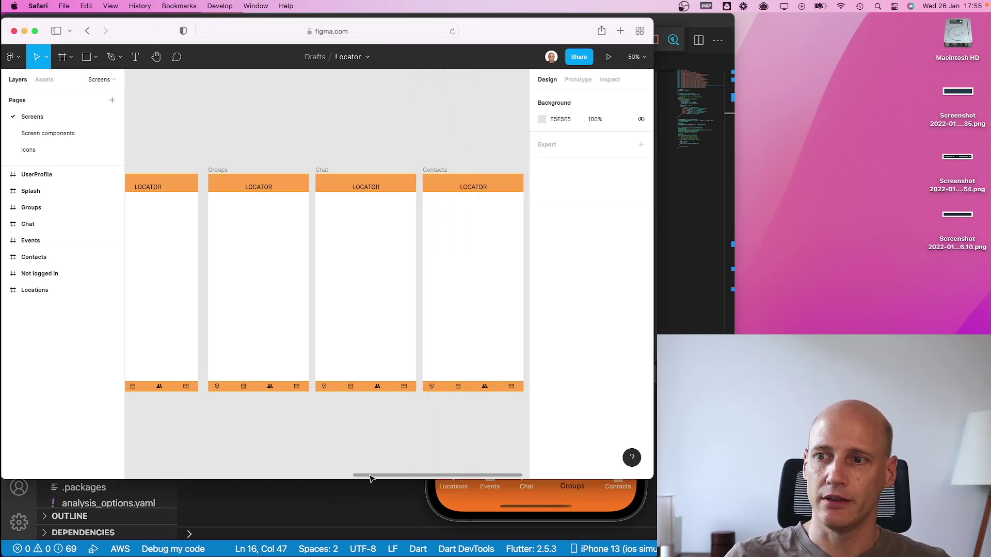
pyautogui.moveTo(370, 480); pyautogui.dragTo(306, 479)
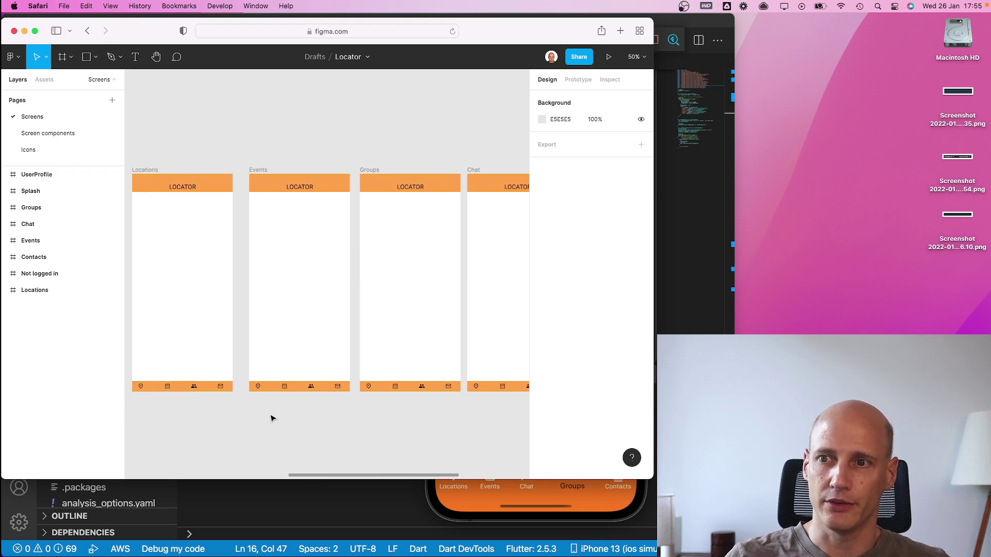
pyautogui.moveTo(343, 477); pyautogui.dragTo(377, 480)
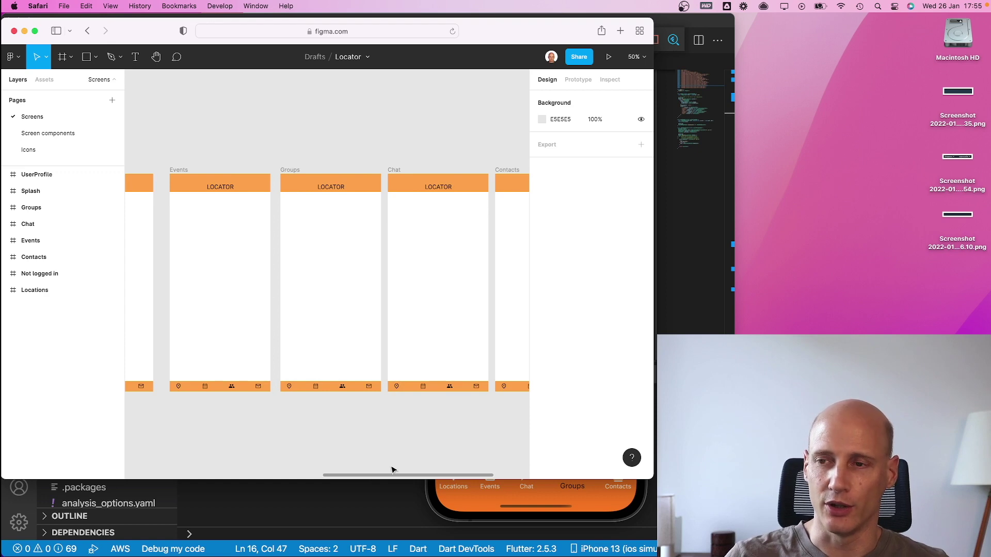
pyautogui.moveTo(392, 477); pyautogui.dragTo(372, 477)
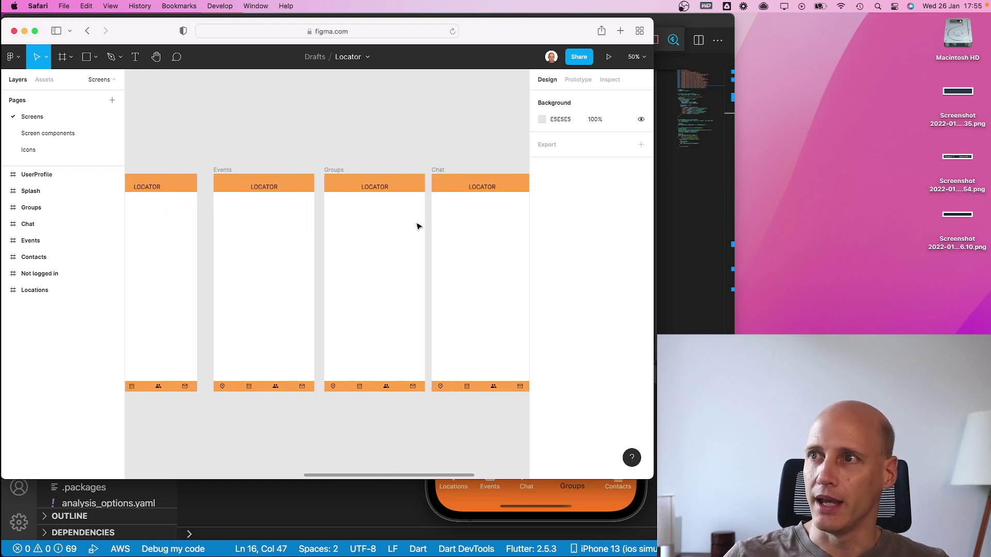
# Show Figma's Locations-to-Events prototype link, then return to the iPhone simulator app
pyautogui.click(579, 80)
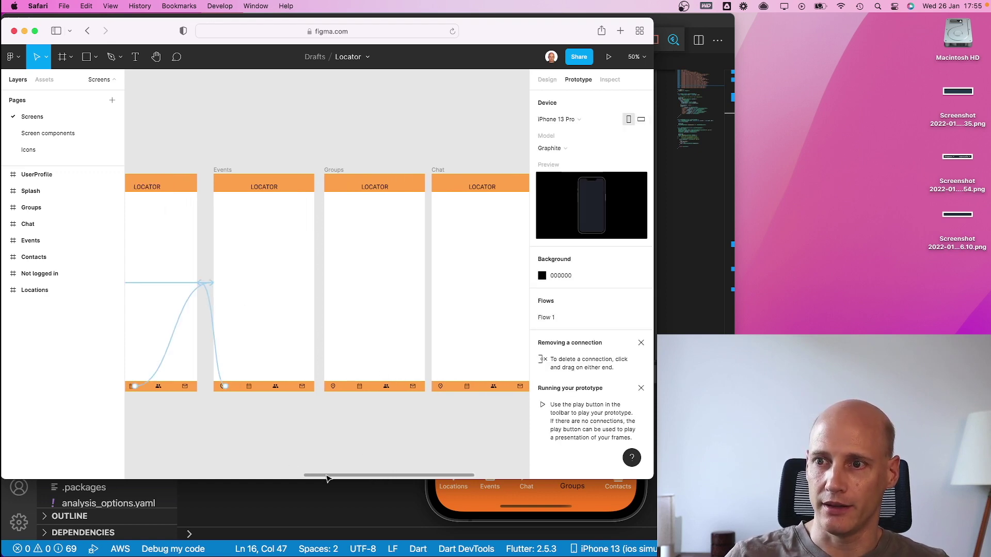
pyautogui.moveTo(334, 478); pyautogui.dragTo(300, 478)
pyautogui.click(212, 388)
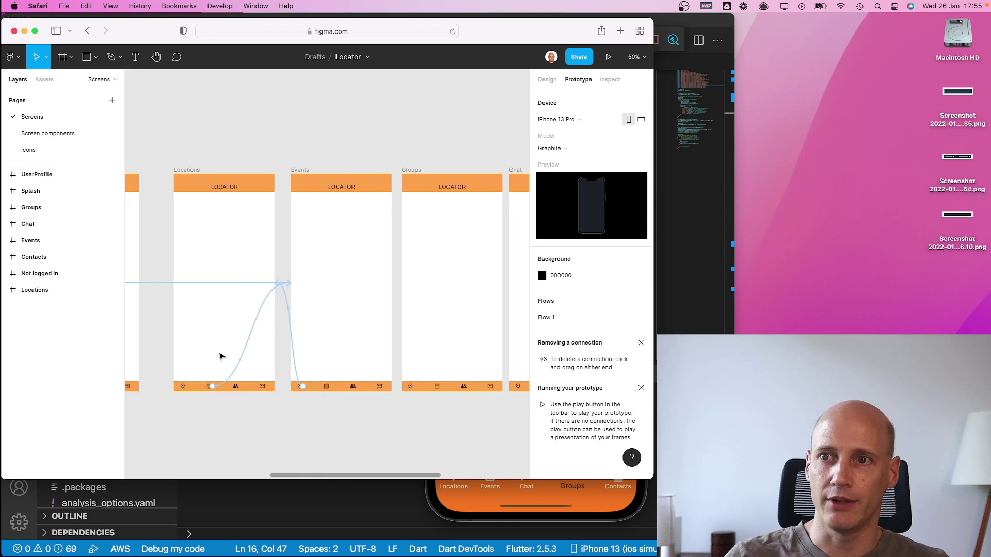
pyautogui.click(213, 396)
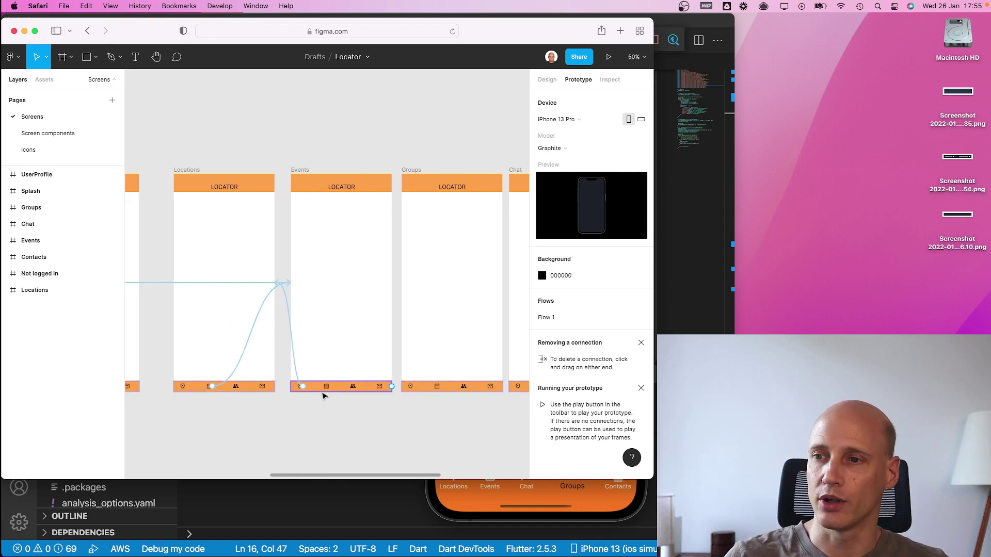
pyautogui.press('super+Tab')
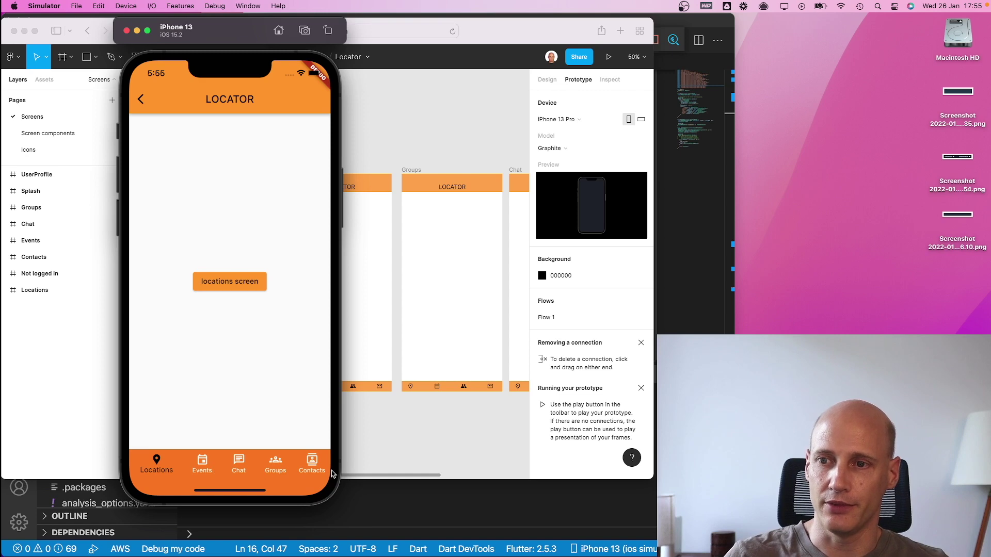
pyautogui.click(203, 464)
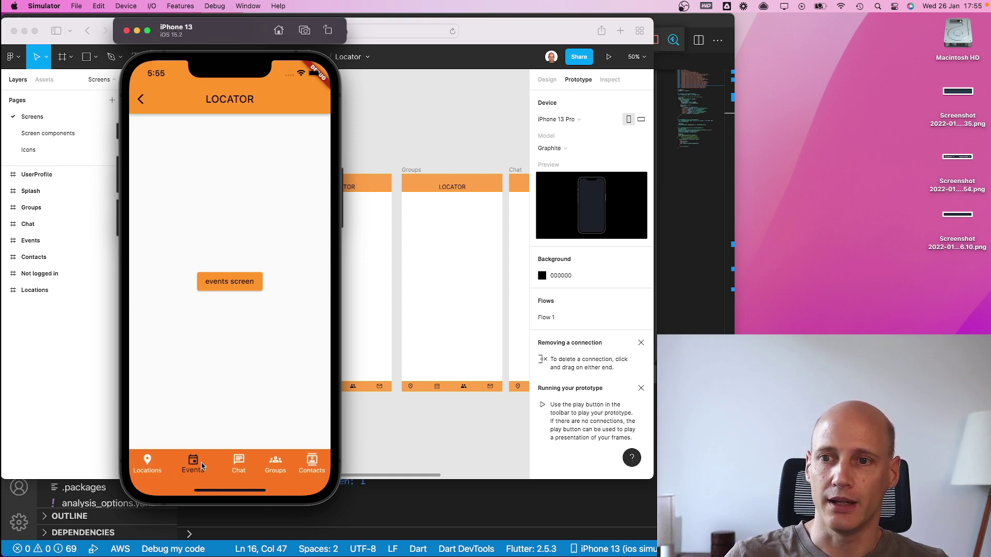
pyautogui.click(238, 463)
pyautogui.click(275, 463)
pyautogui.click(311, 463)
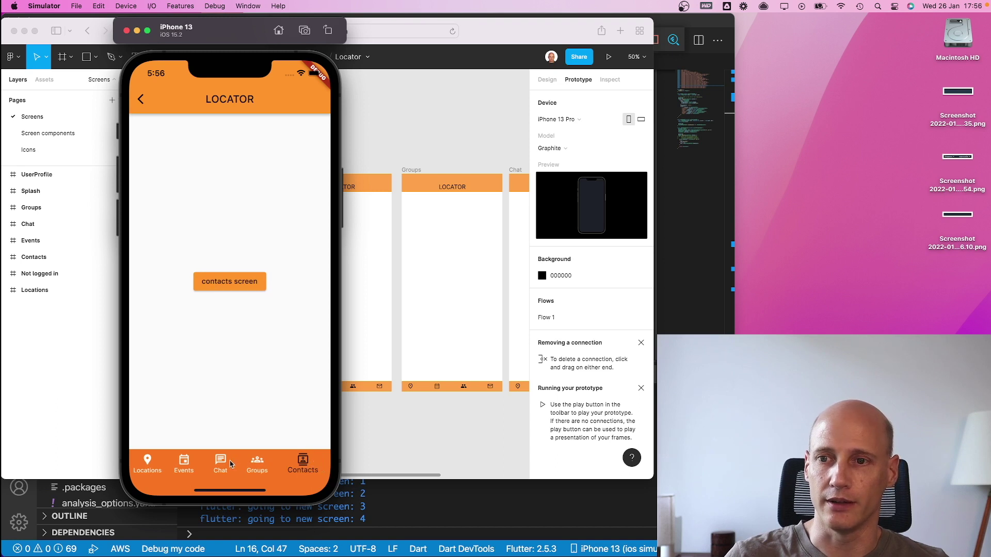
pyautogui.click(147, 464)
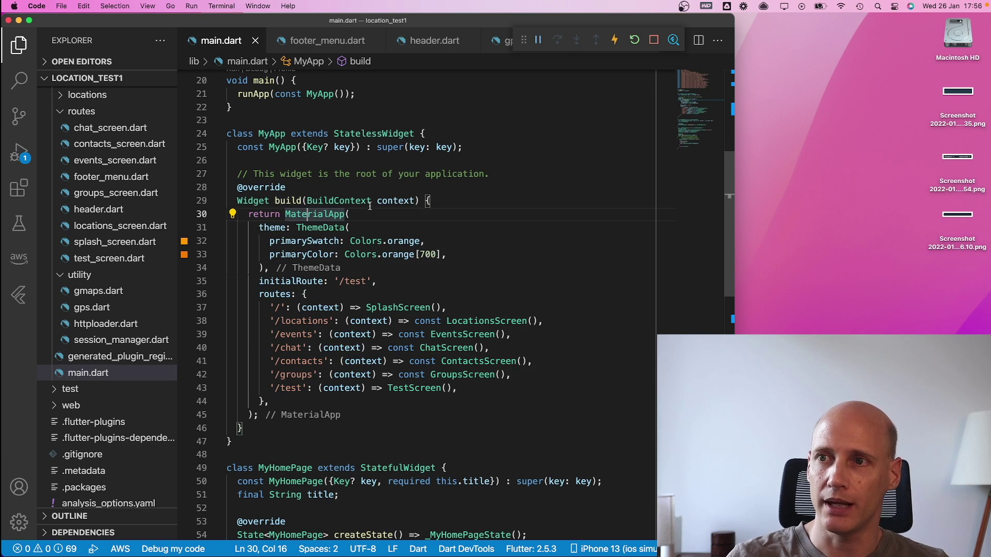
pyautogui.moveTo(276, 295)
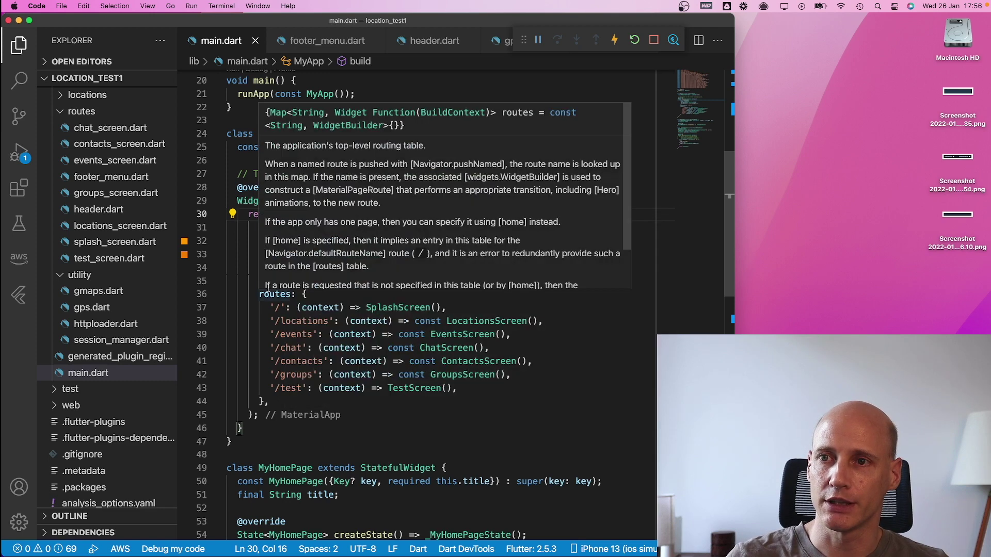
# Highlight initialRoute and the /locations through /groups entries in main.dart's routes table
pyautogui.doubleClick(275, 295)
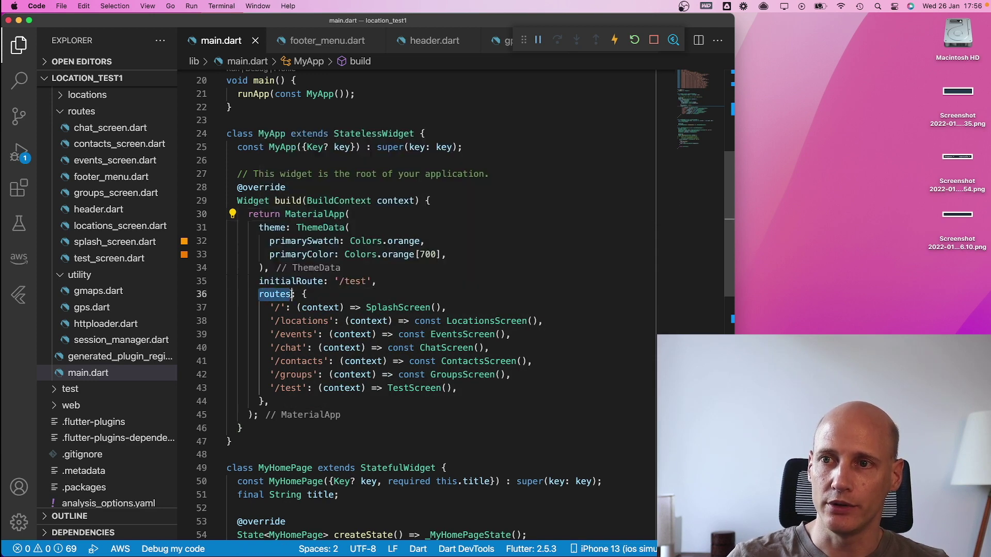
pyautogui.doubleClick(295, 281)
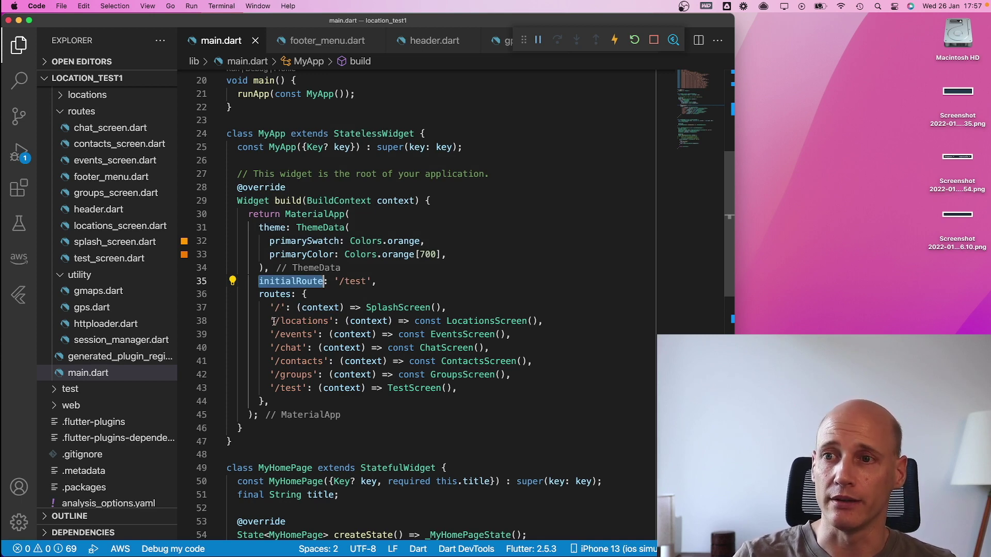
pyautogui.moveTo(271, 320); pyautogui.dragTo(453, 373)
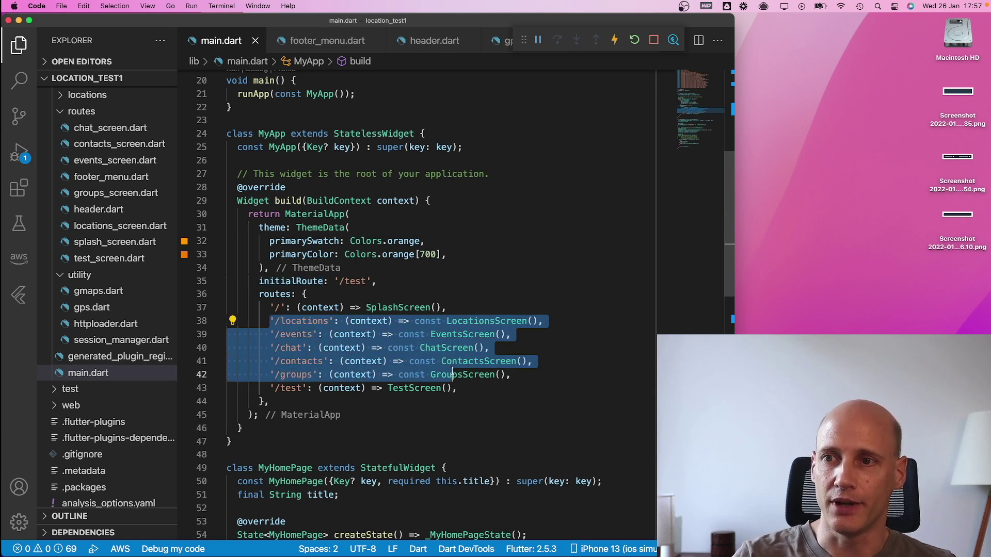
pyautogui.moveTo(453, 374); pyautogui.dragTo(513, 373)
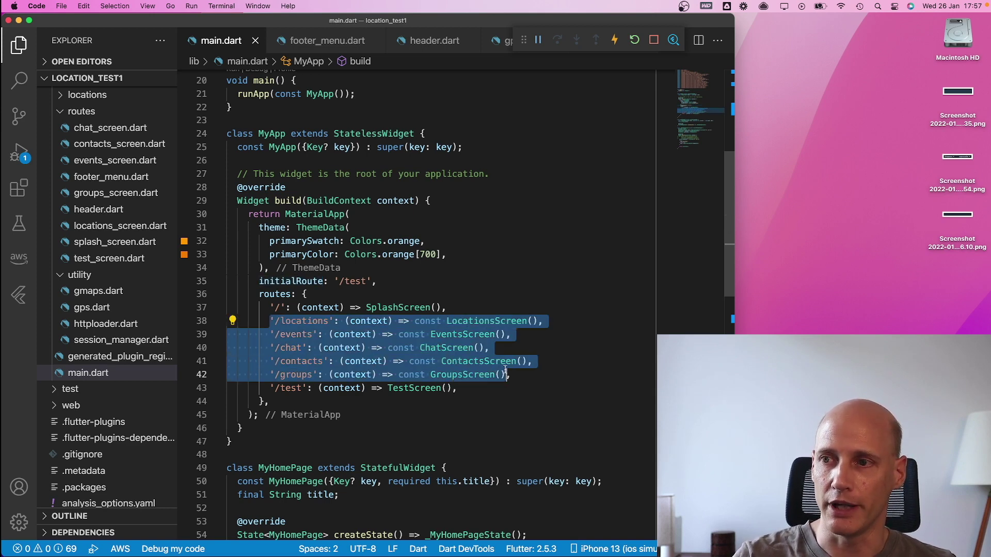
# Open locations_screen.dart from the routes folder and highlight its Scaffold build code
pyautogui.click(81, 111)
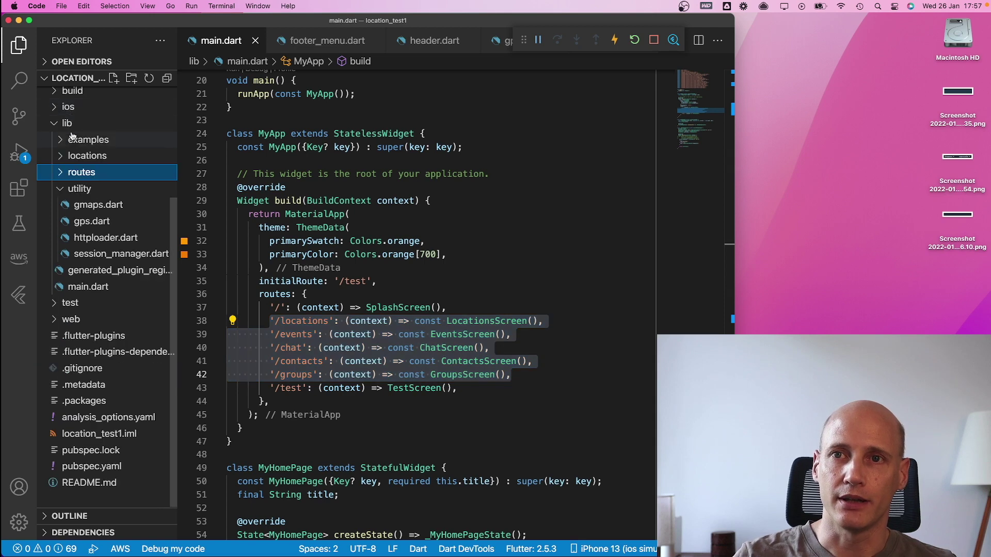
pyautogui.click(61, 174)
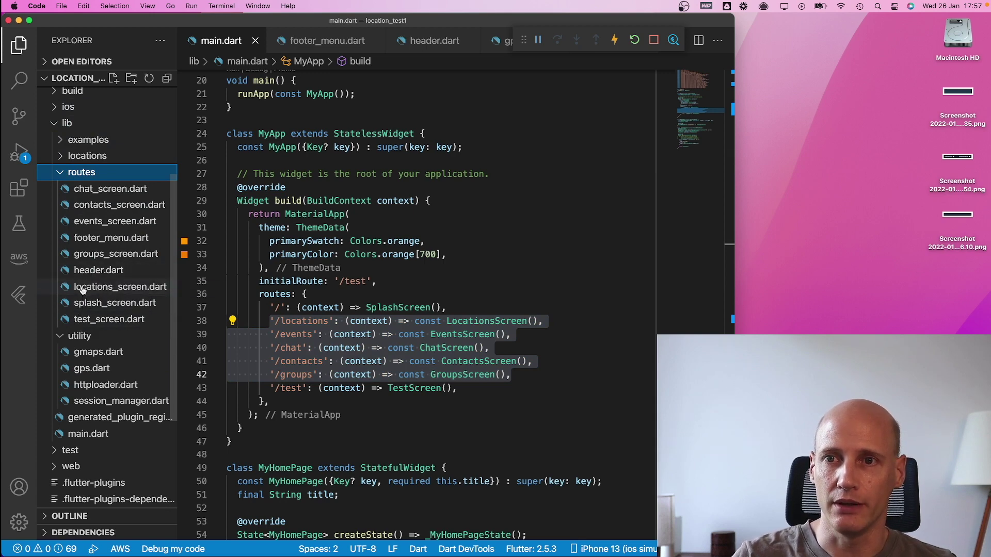
pyautogui.click(120, 286)
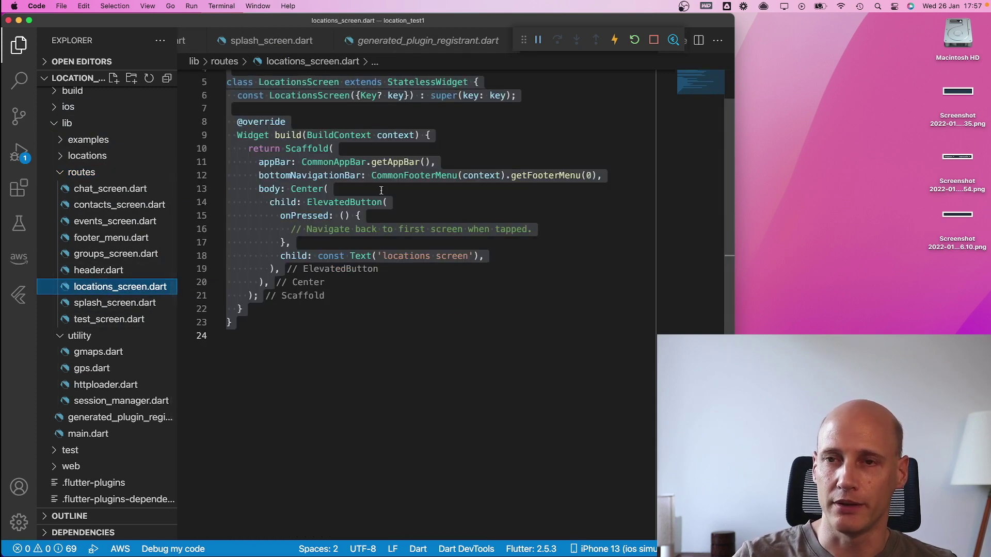
pyautogui.click(379, 217)
pyautogui.scroll(2, 378, 216)
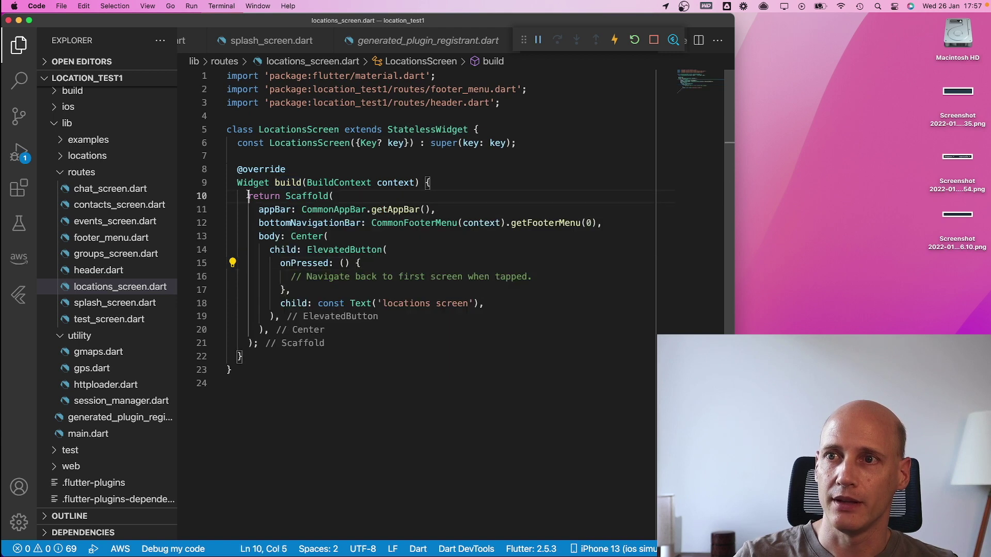
pyautogui.moveTo(248, 197)
pyautogui.mouseDown()
pyautogui.moveTo(353, 360)
pyautogui.moveTo(353, 351)
pyautogui.mouseUp()
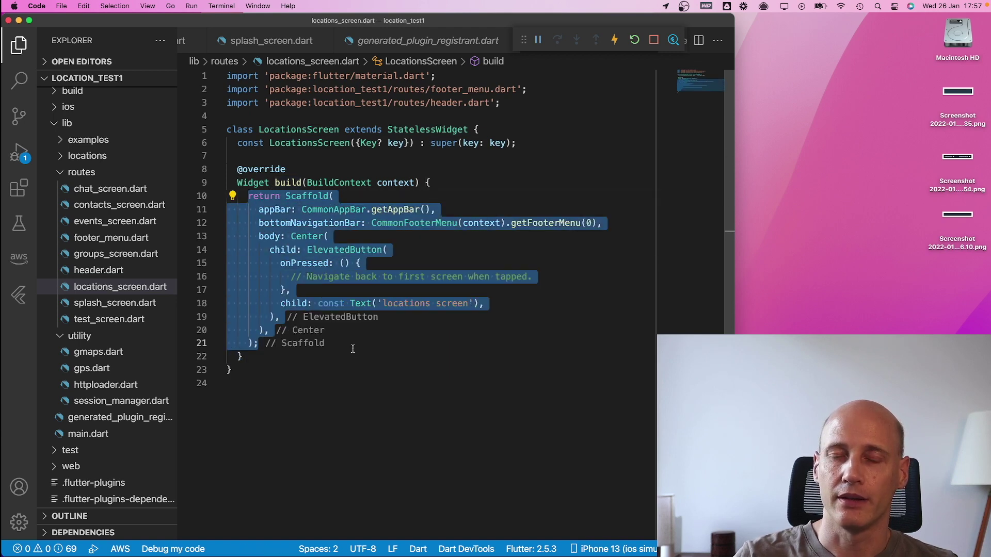
# Highlight groups_screen.dart's CommonFooterMenu with footer index 3, then switch to main.dart
pyautogui.hotkey('ctrl', 'Tab')
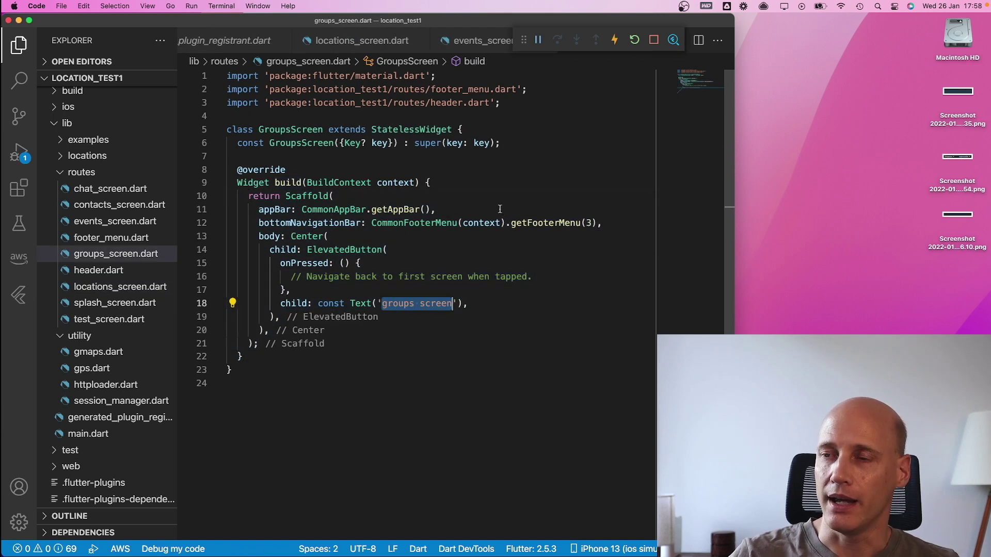
pyautogui.moveTo(259, 223); pyautogui.dragTo(460, 224)
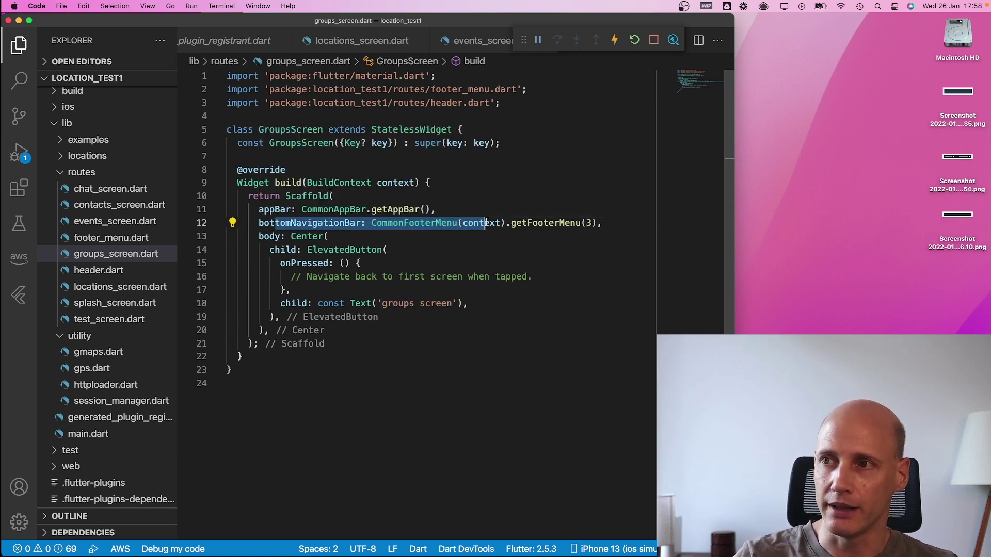
pyautogui.doubleClick(589, 223)
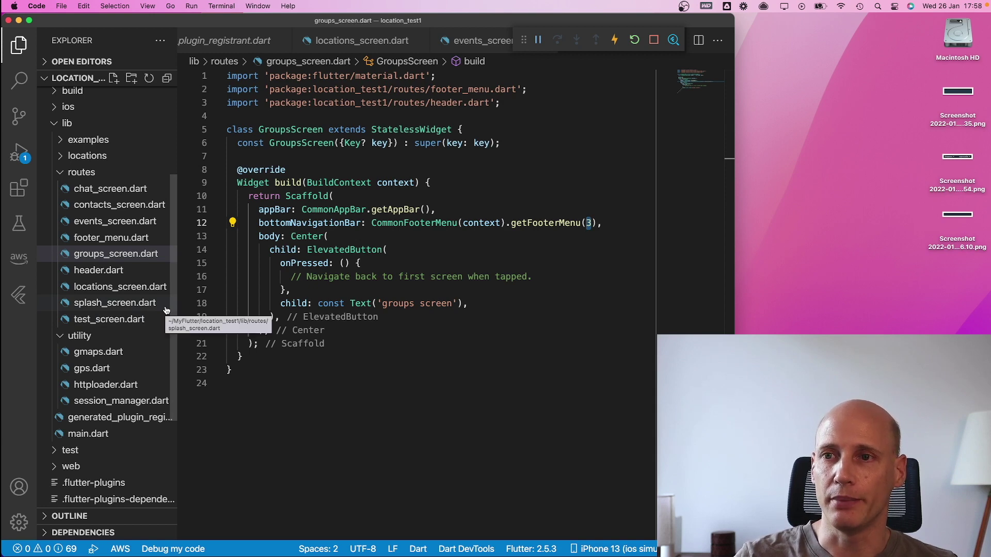
pyautogui.hotkey('ctrl', 'Tab')
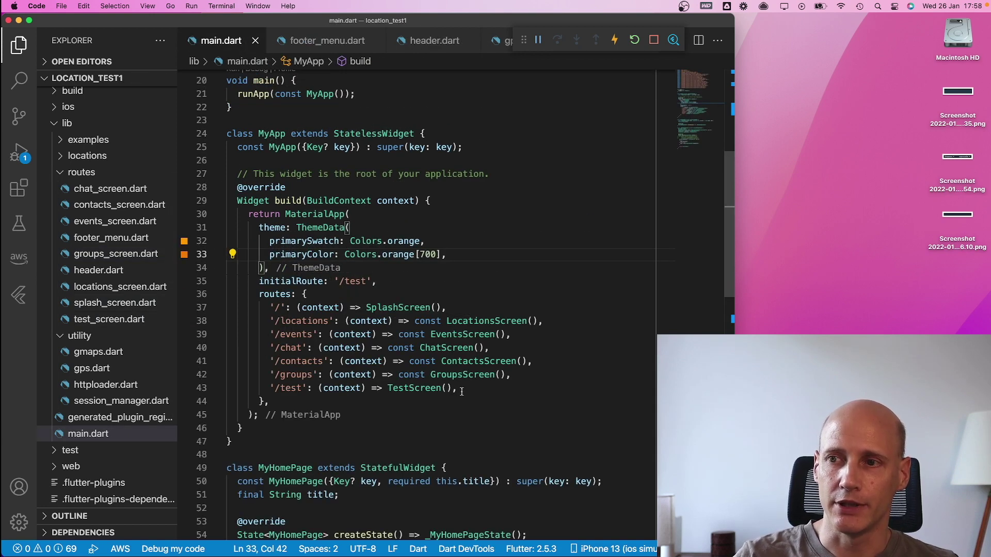
pyautogui.moveTo(512, 375); pyautogui.dragTo(227, 323)
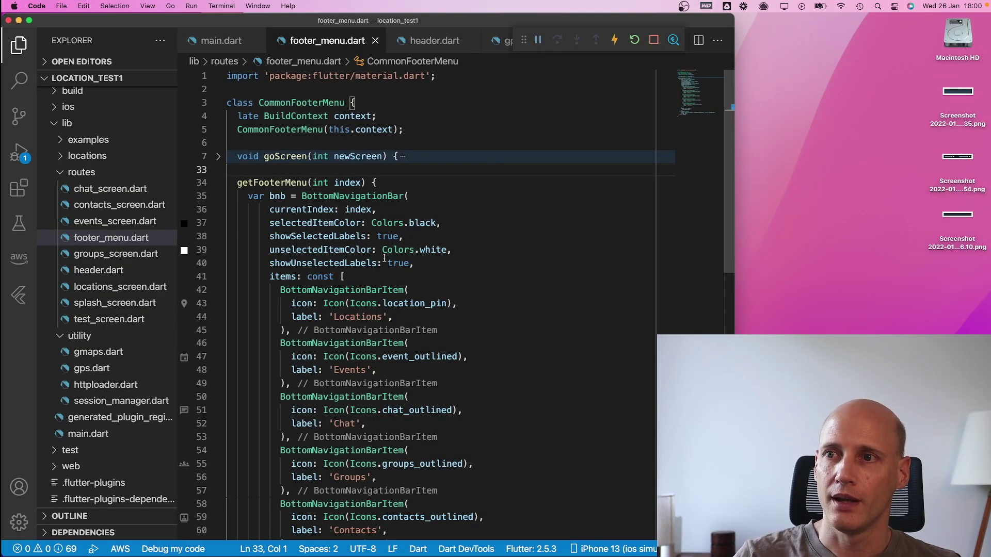
# Highlight footer_menu.dart's bar settings, five items and onTap goScreen call, and unfold goScreen
pyautogui.moveTo(414, 263); pyautogui.dragTo(230, 210)
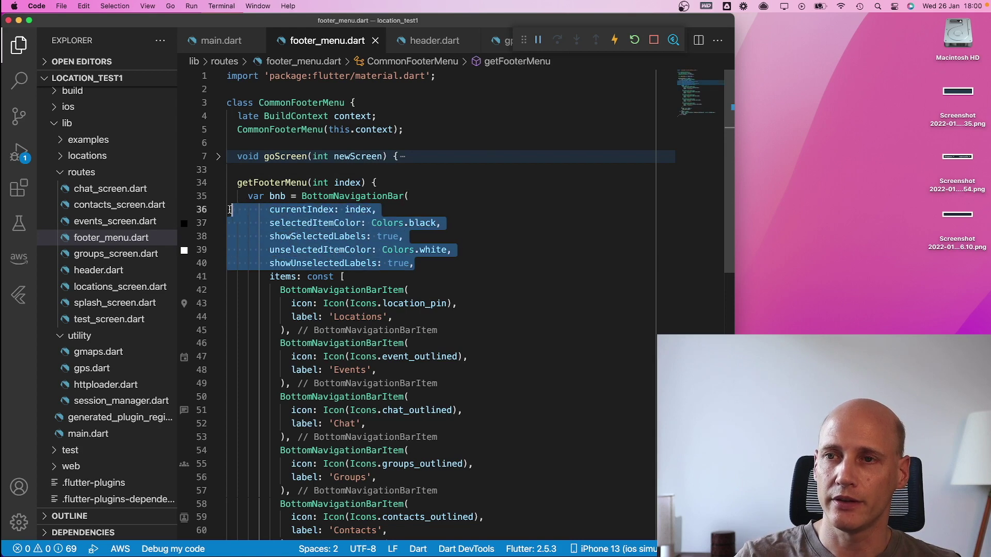
pyautogui.scroll(-3, 495, 210)
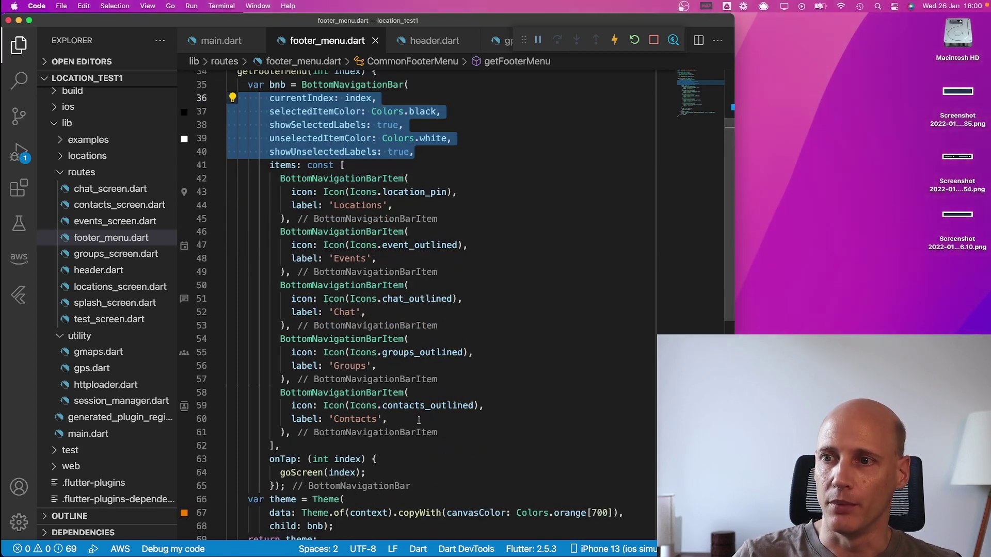
pyautogui.moveTo(388, 419); pyautogui.dragTo(229, 179)
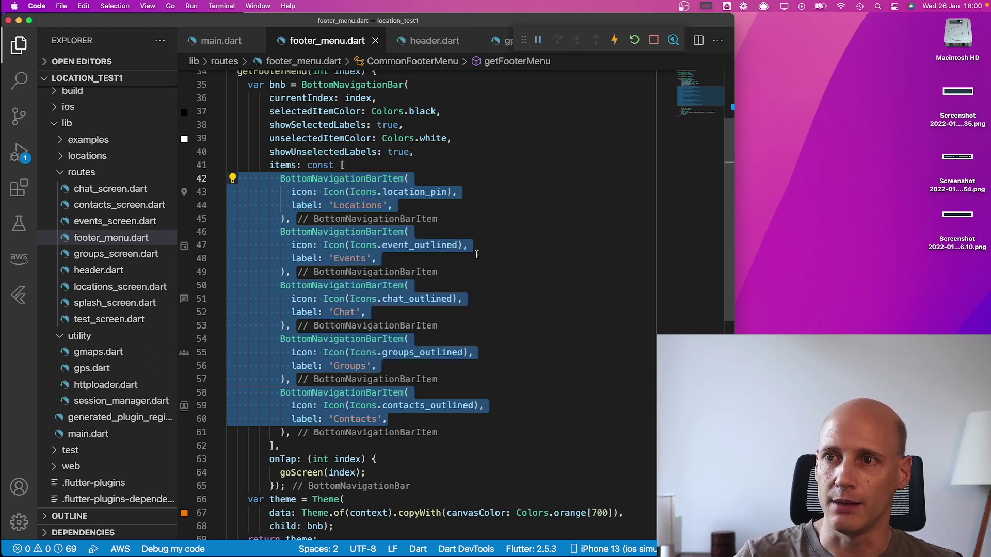
pyautogui.scroll(-3, 476, 263)
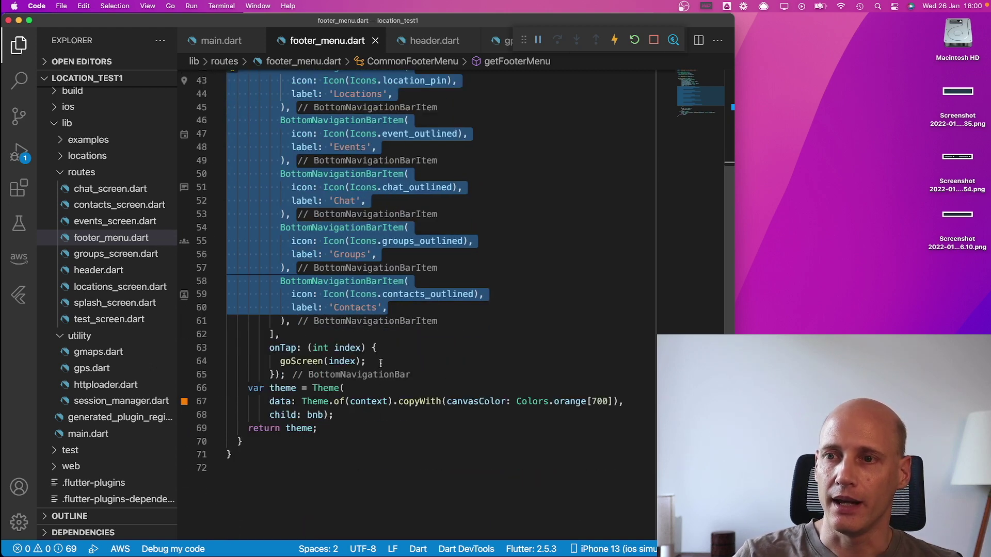
pyautogui.moveTo(368, 361); pyautogui.dragTo(215, 350)
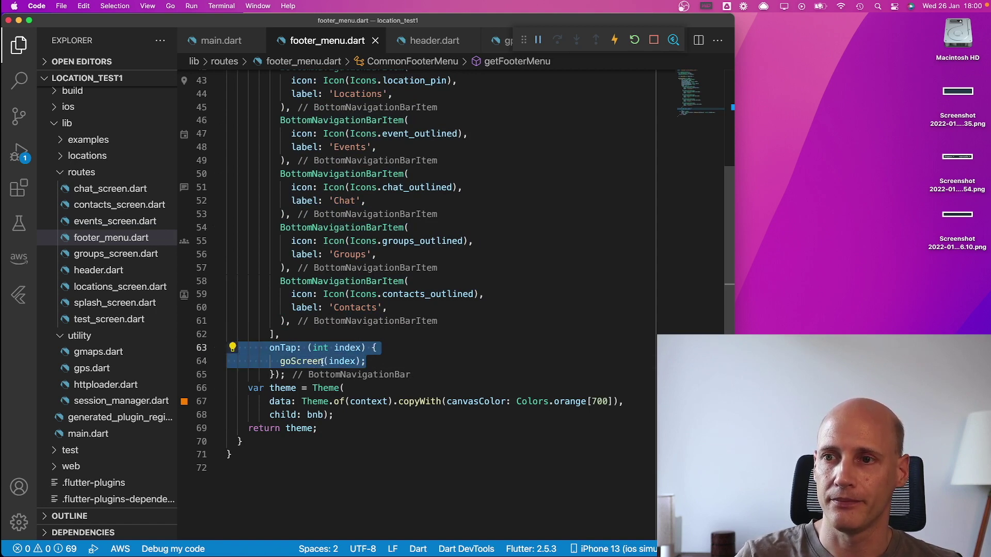
pyautogui.moveTo(279, 361); pyautogui.dragTo(367, 361)
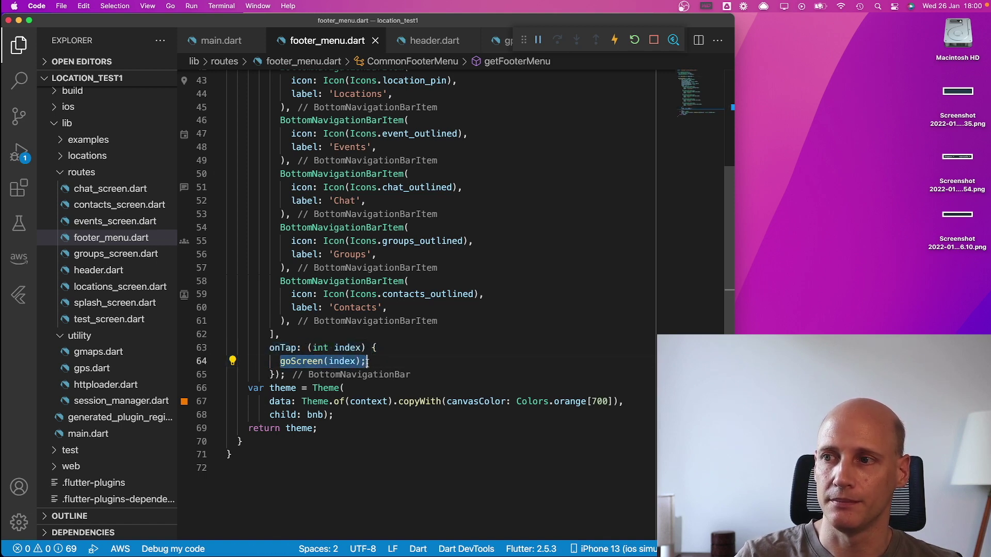
pyautogui.scroll(10, 367, 310)
pyautogui.click(216, 157)
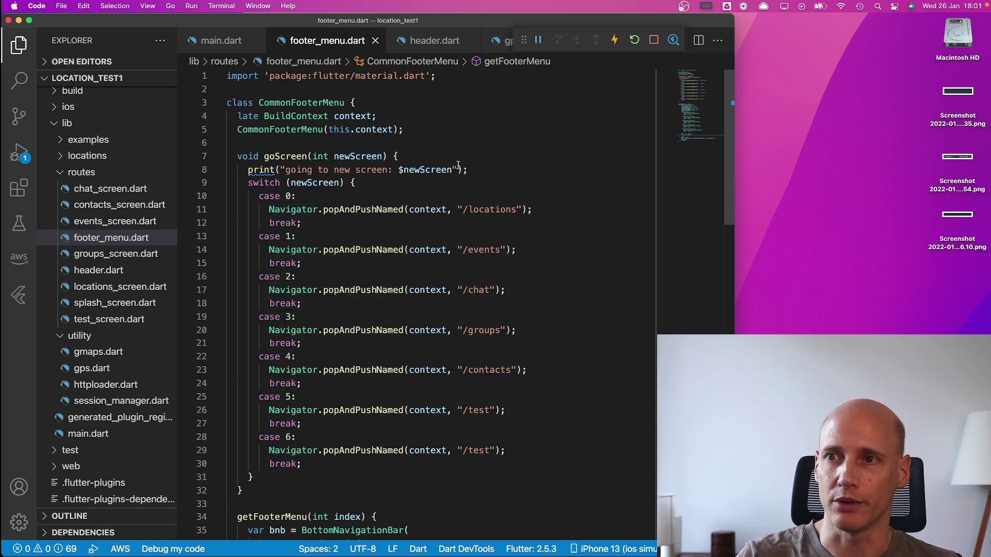
pyautogui.click(483, 170)
pyautogui.moveTo(293, 209)
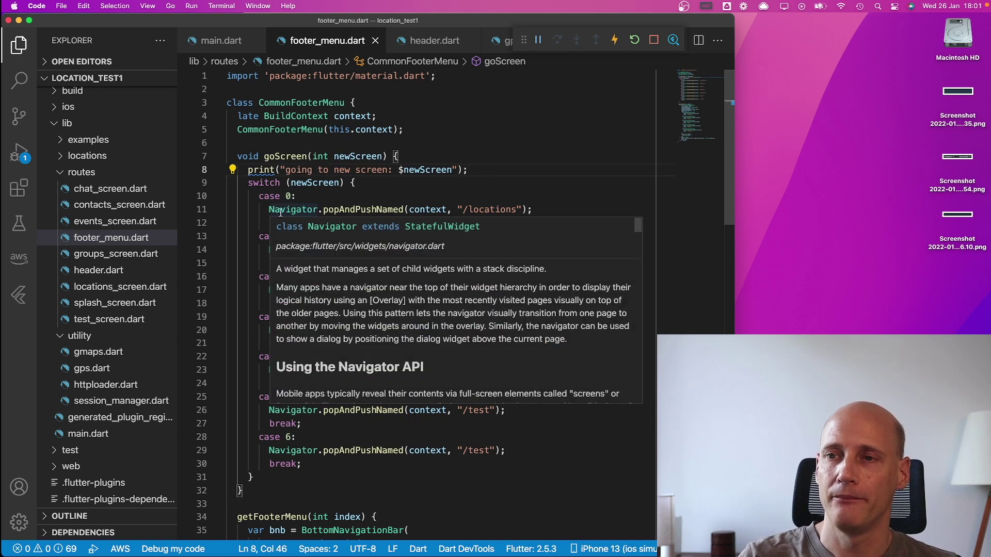
pyautogui.moveTo(269, 210); pyautogui.dragTo(310, 210)
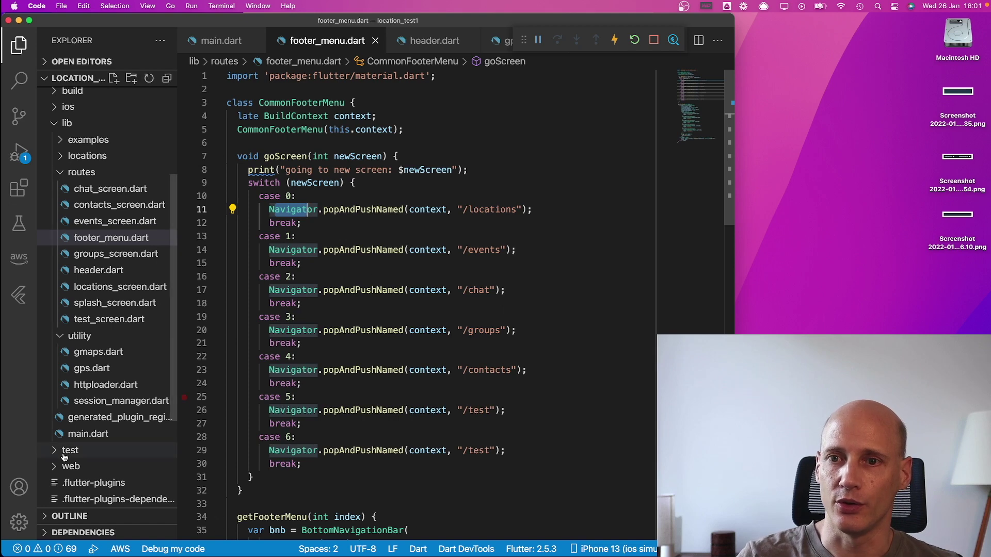
# Select 'locations' in main.dart's /locations route, then bring the iPhone simulator forward
pyautogui.click(87, 433)
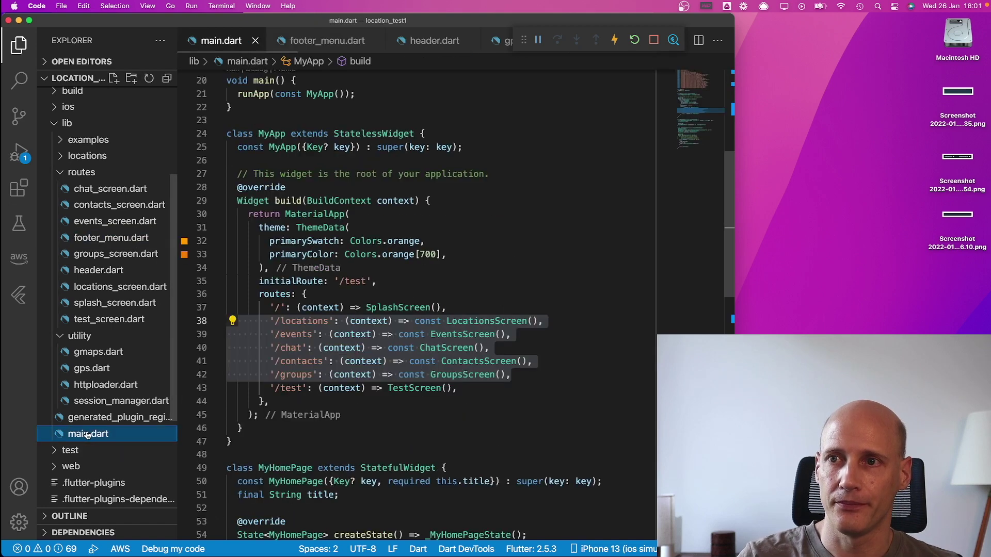
pyautogui.click(326, 338)
pyautogui.doubleClick(302, 321)
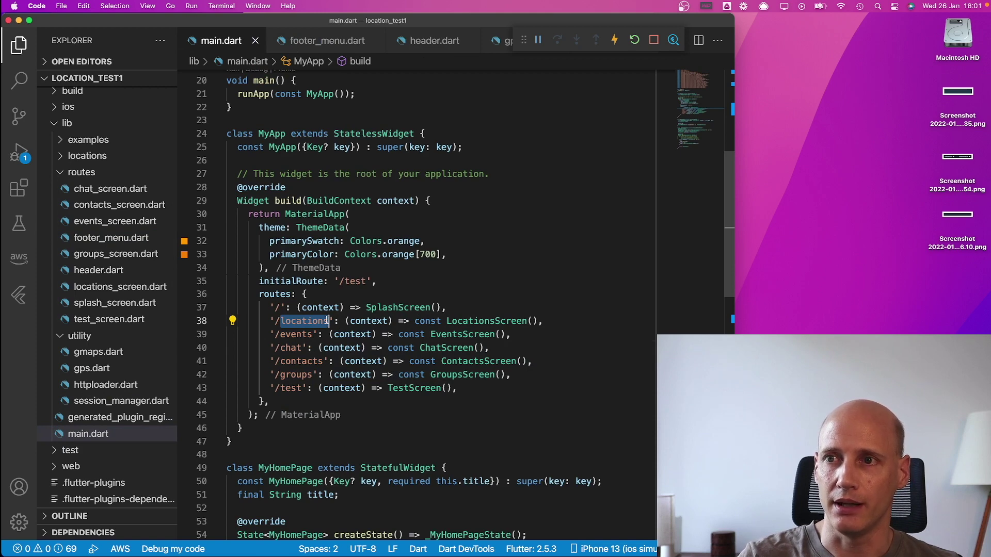
pyautogui.press('super+Tab')
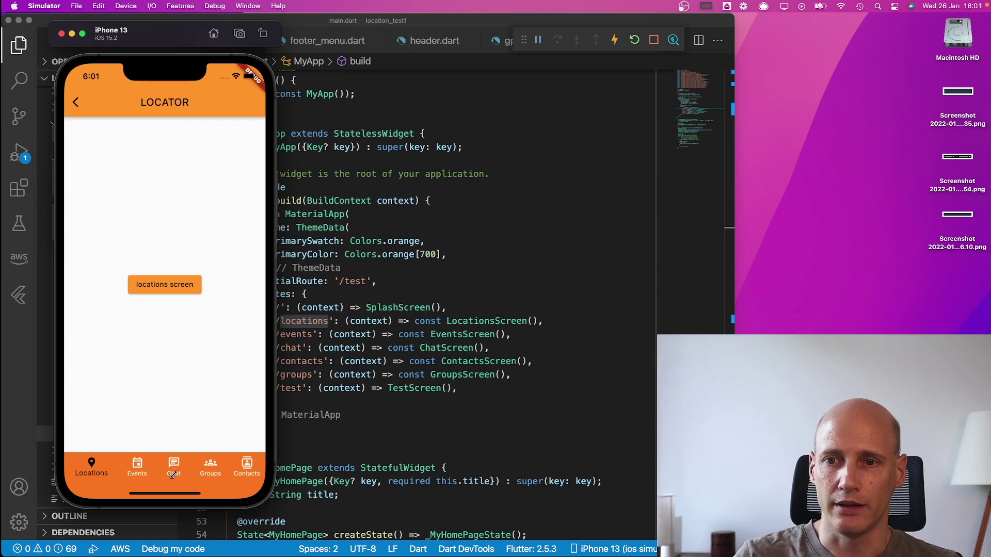
# Tap the Groups, Locations, Events, Chat and Groups tabs in the Locator app
pyautogui.click(200, 472)
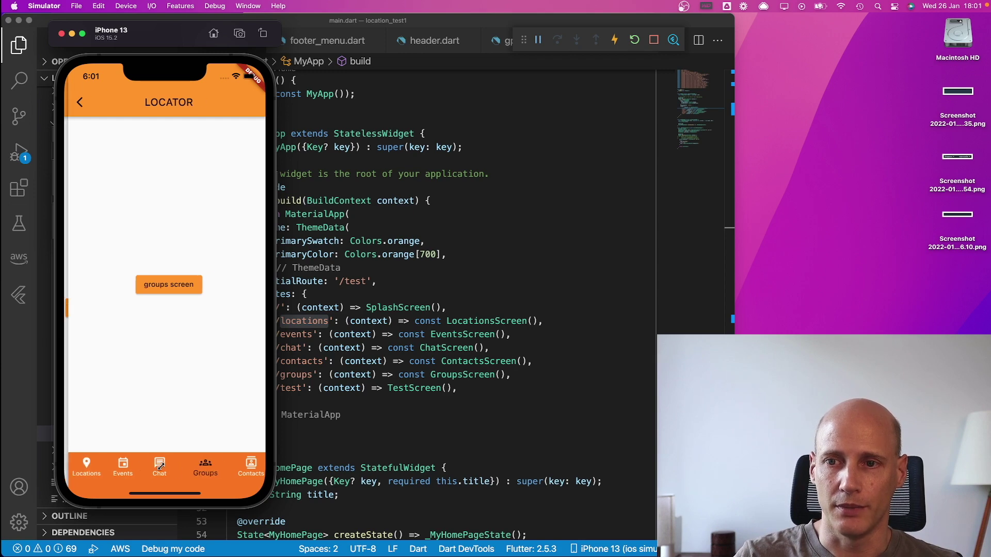
pyautogui.click(80, 465)
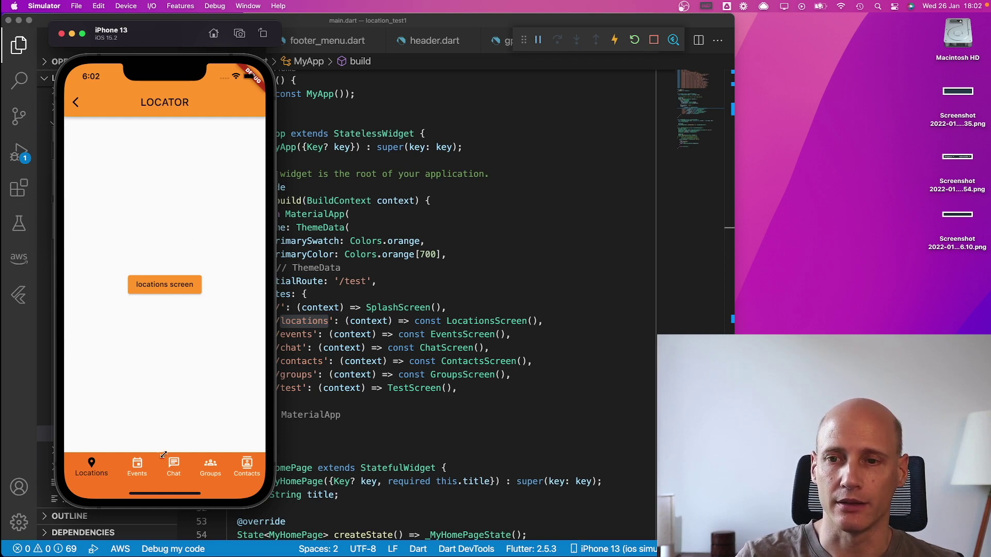
pyautogui.click(137, 466)
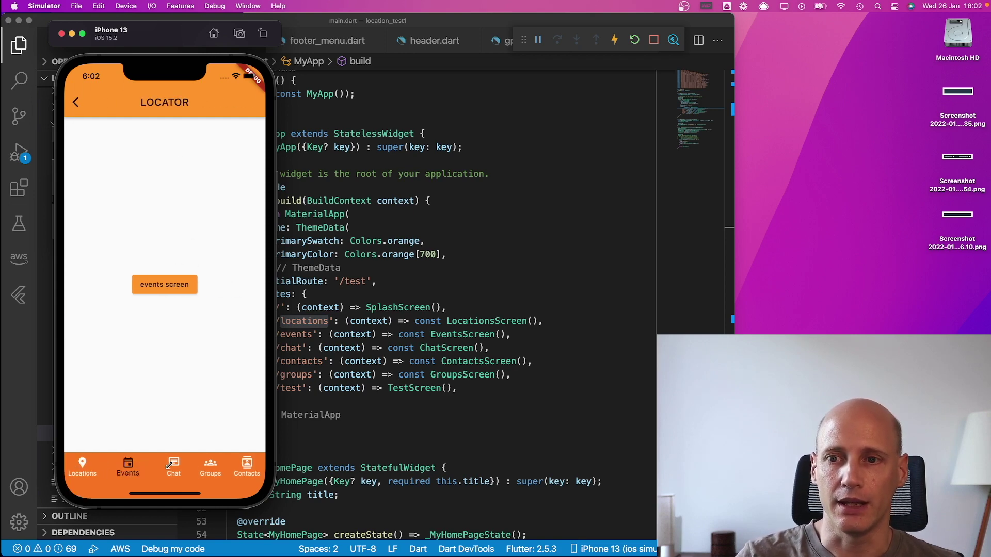
pyautogui.click(169, 466)
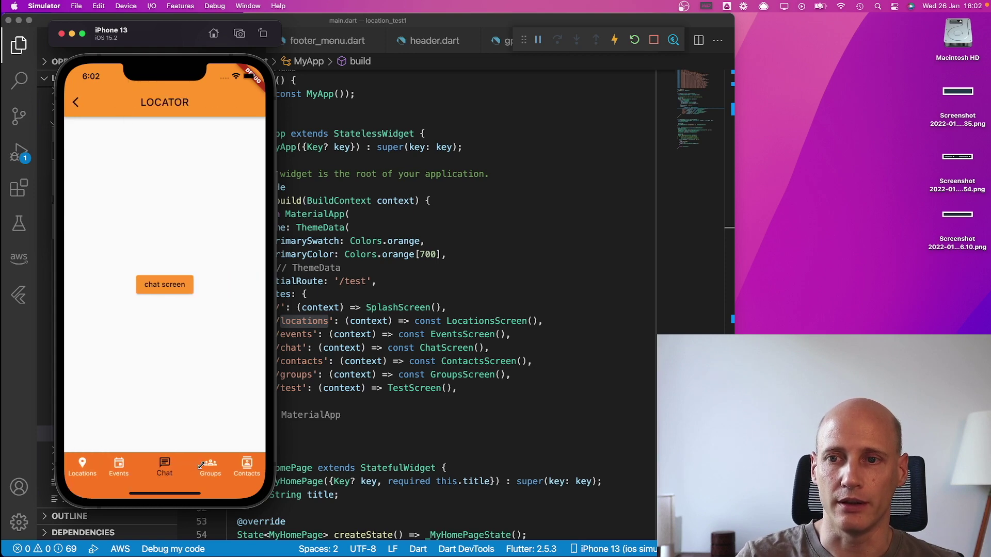
pyautogui.click(203, 466)
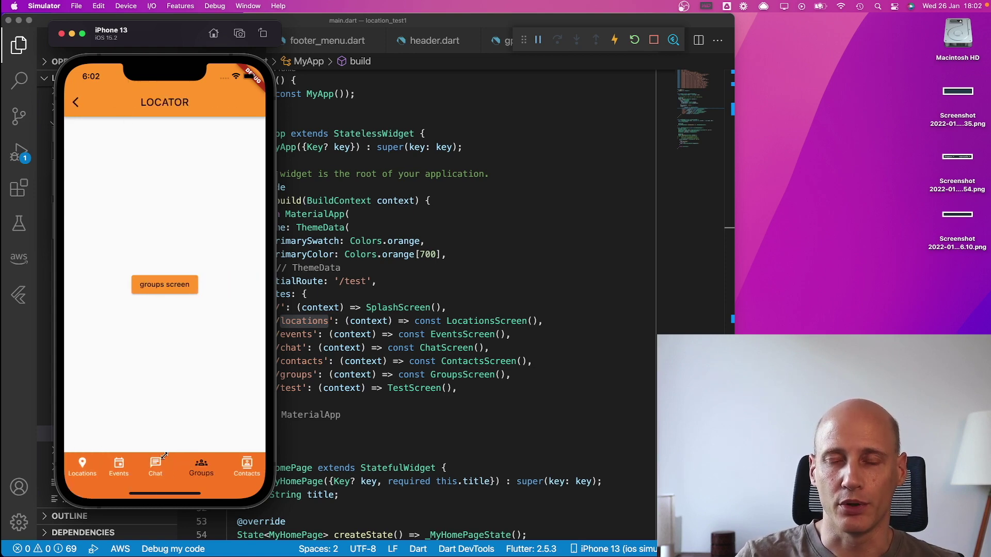